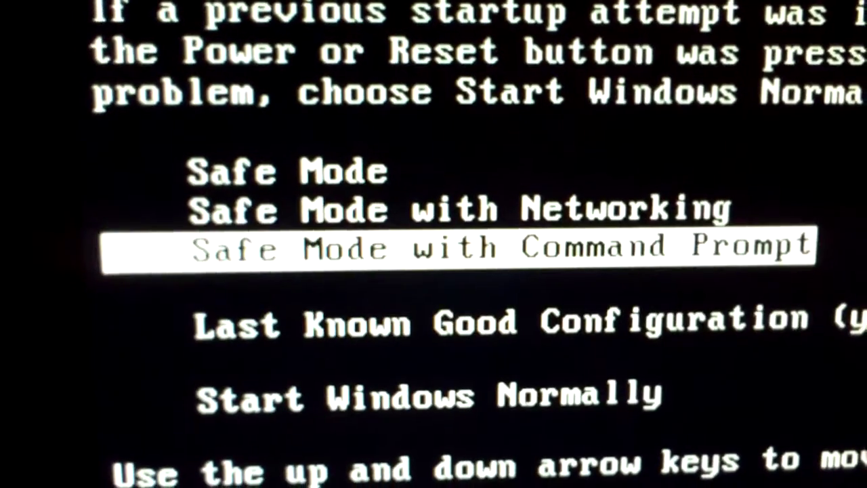
- Move the boot menu highlight down two entries onto Start Windows Normally
key(Down)
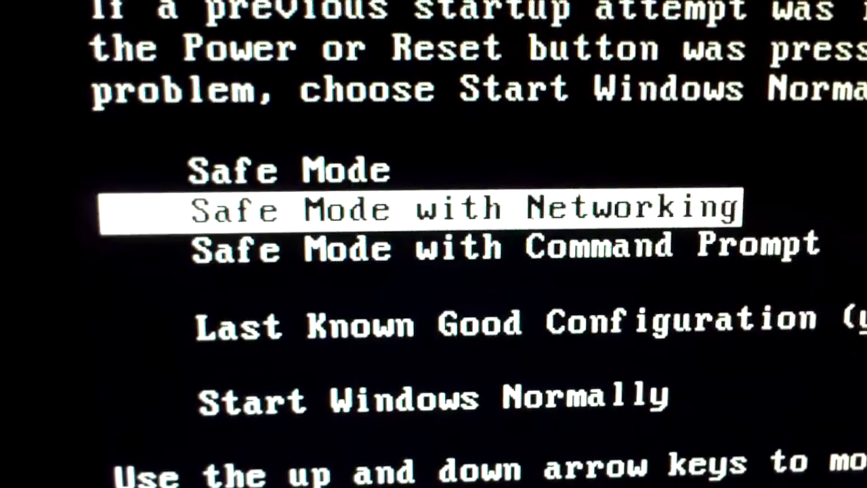
key(Down)
key(Down)
key(Down)
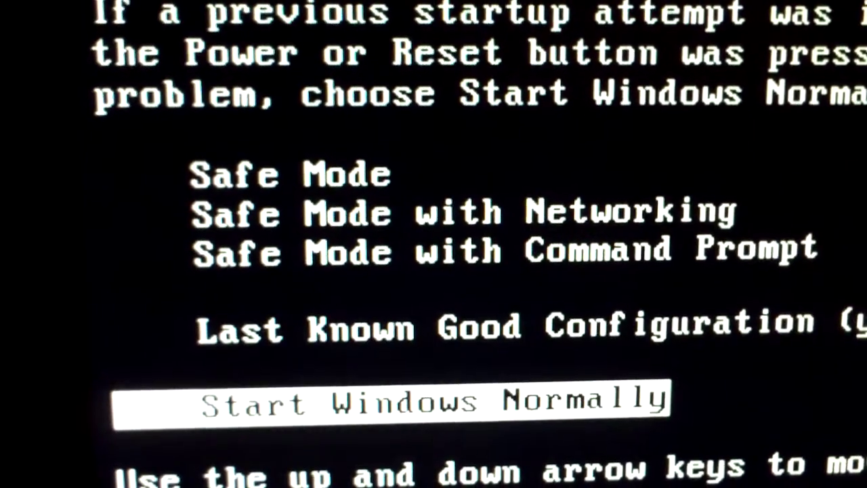